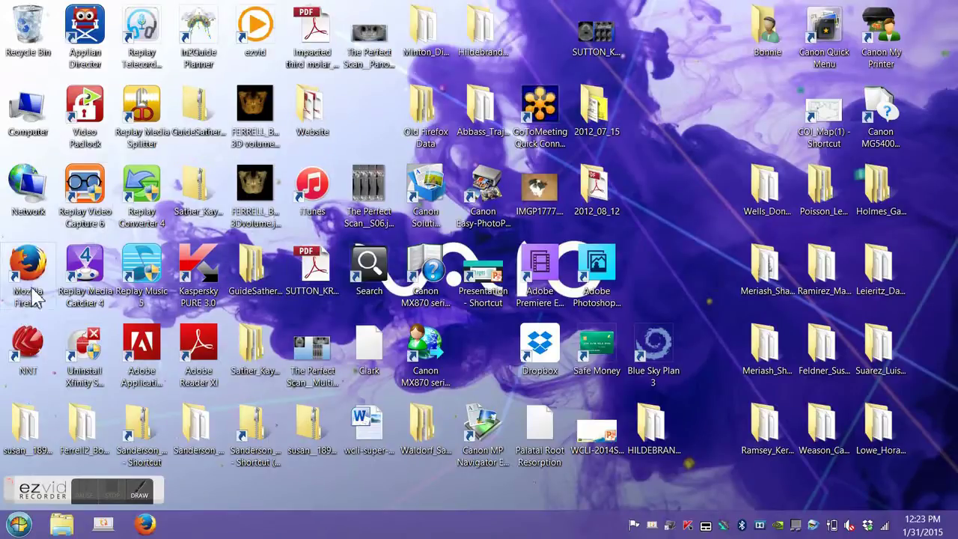
# Launch NNT and bring up the Volumetric Data list through File > Open by document
pyautogui.doubleClick(30, 341)
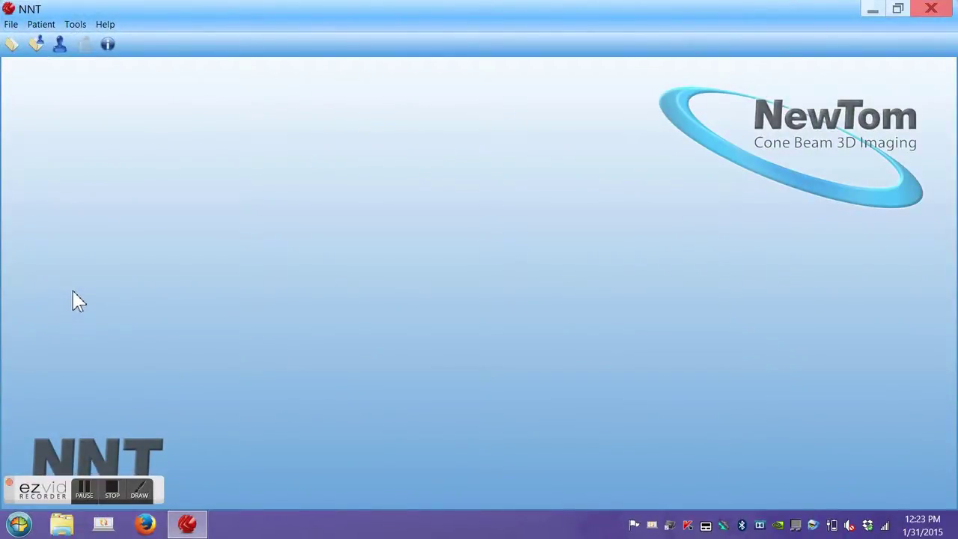
pyautogui.click(11, 24)
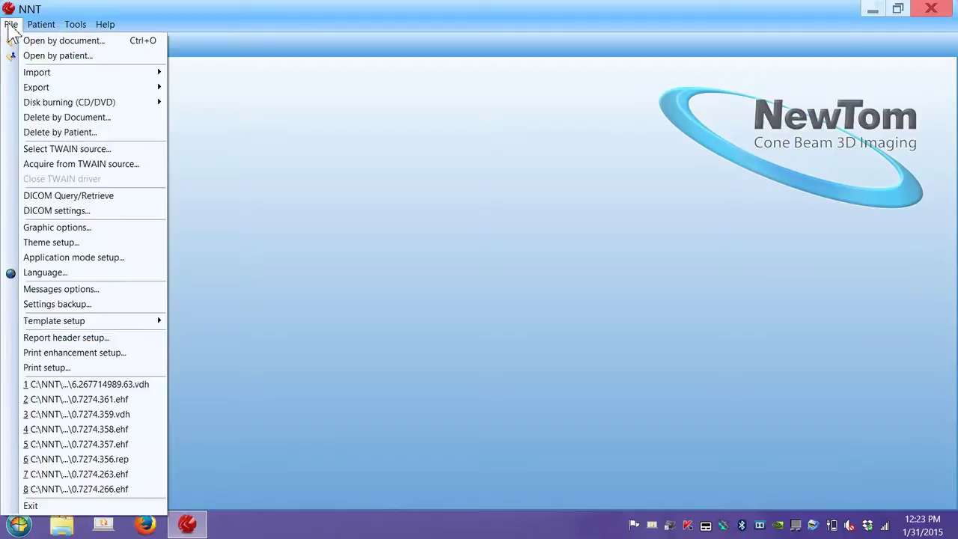
pyautogui.click(46, 43)
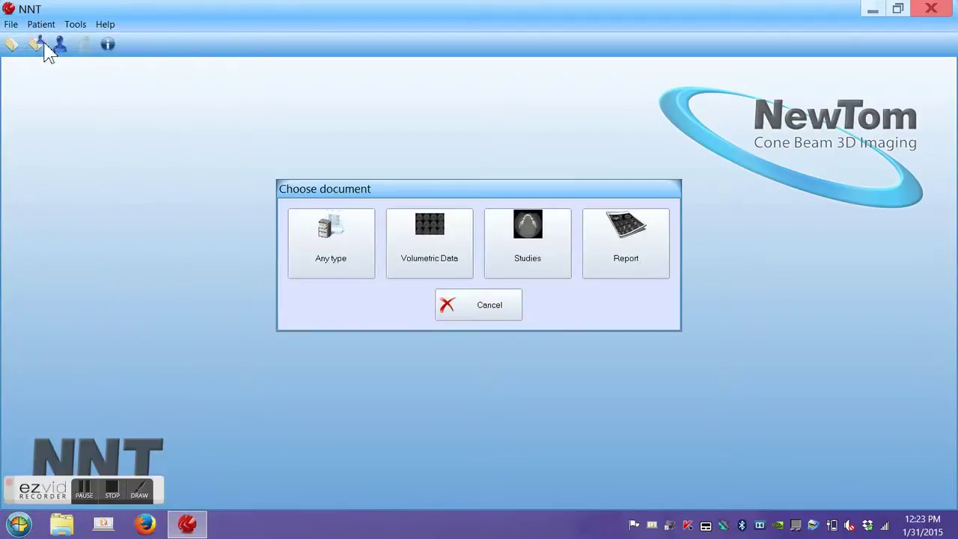
pyautogui.click(432, 237)
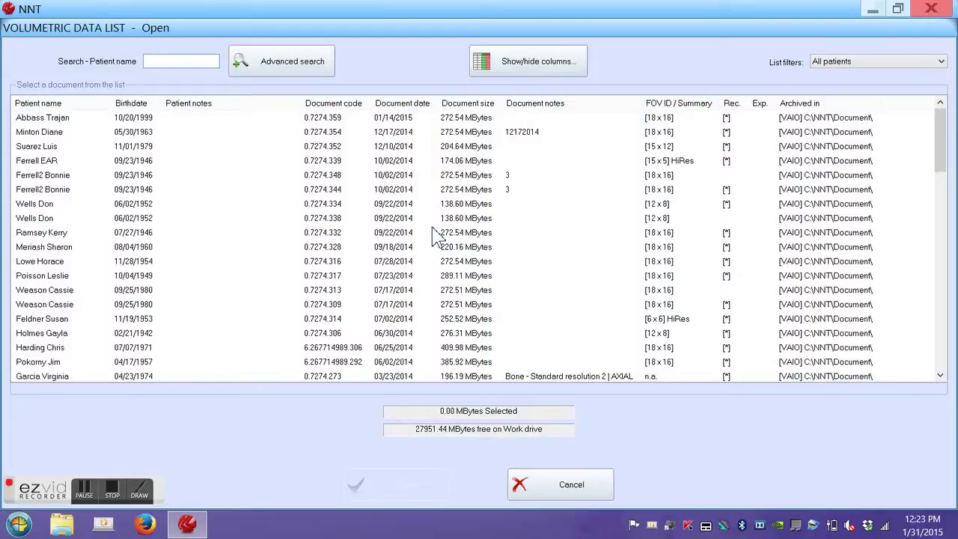
# Sort the list by patient name and open the Demo Volumetric study
pyautogui.click(42, 106)
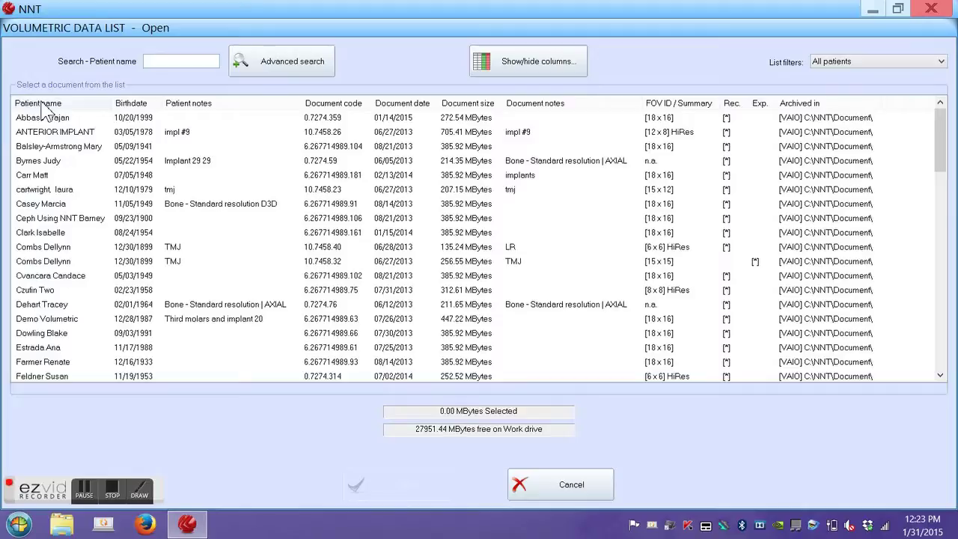
pyautogui.click(33, 321)
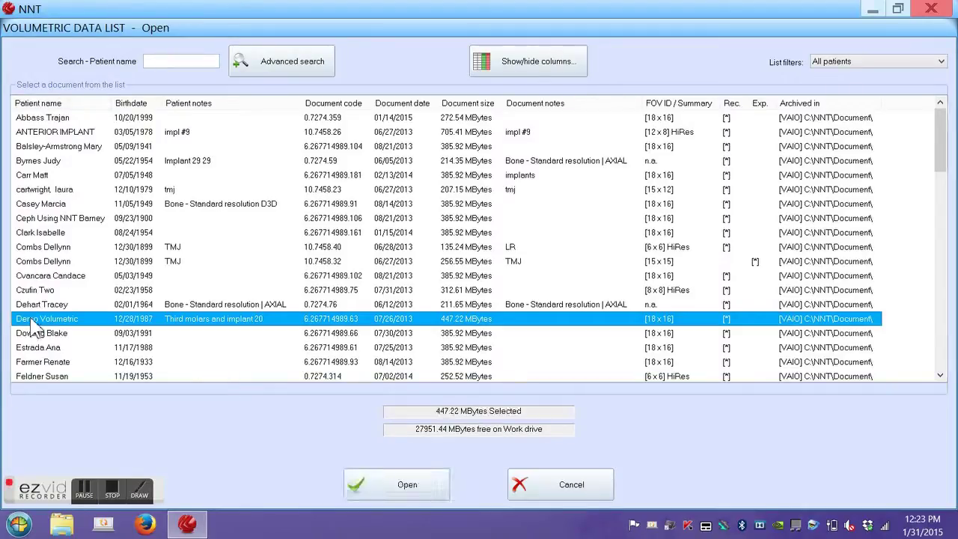
pyautogui.click(420, 485)
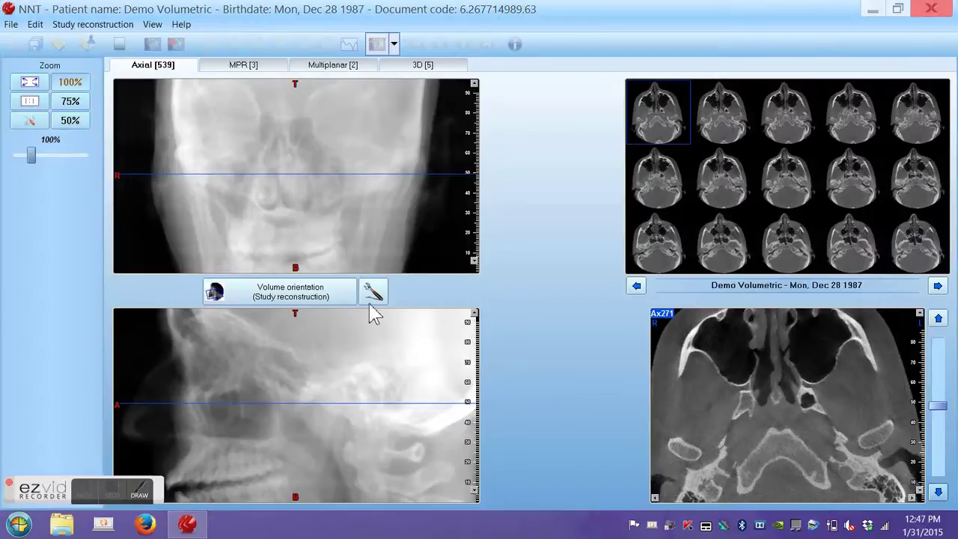
# Enter Volume orientation and raise the slice thickness from 0.3 to 0.4 mm
pyautogui.click(318, 293)
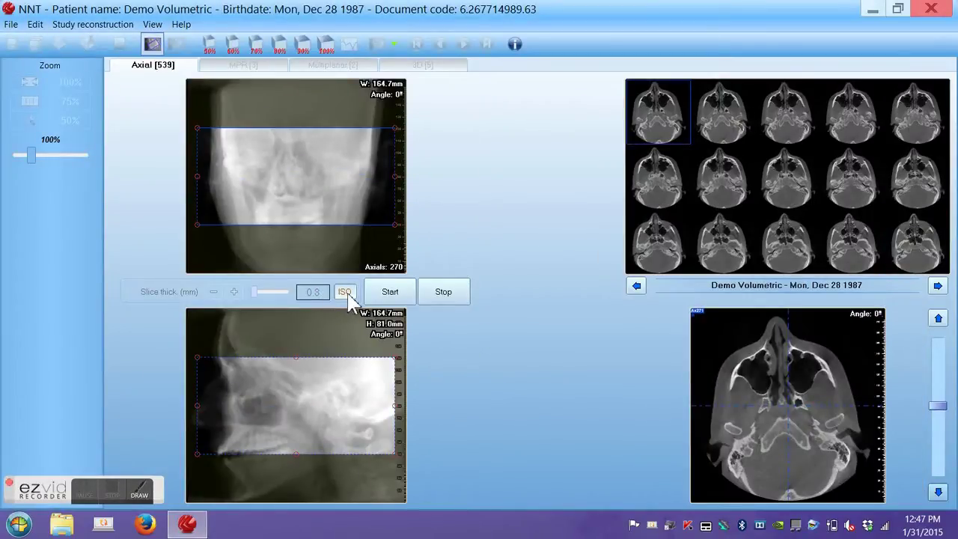
pyautogui.click(234, 292)
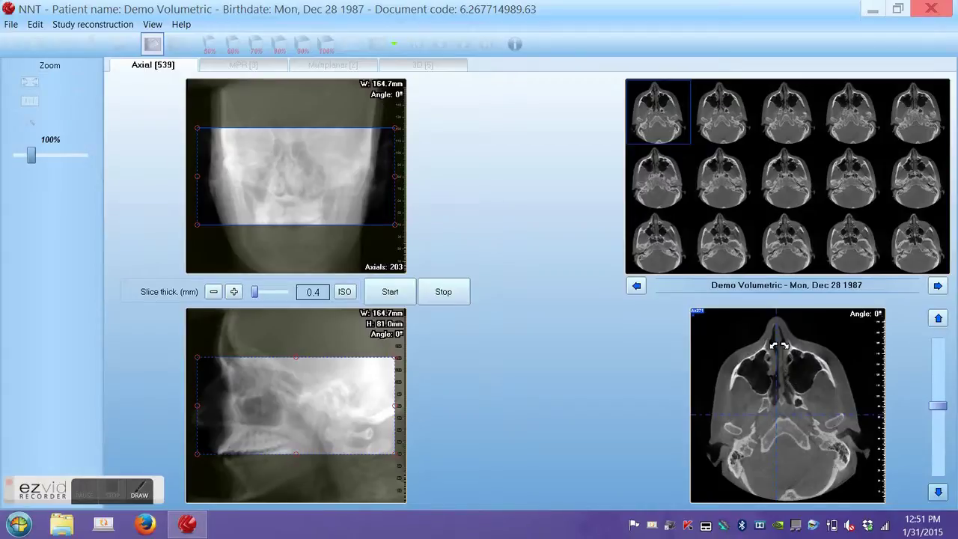
pyautogui.click(778, 345)
# Rotate the axial slice to about 3.8°, centring the rotation point on the nasal midline
pyautogui.moveTo(778, 345); pyautogui.dragTo(757, 417)
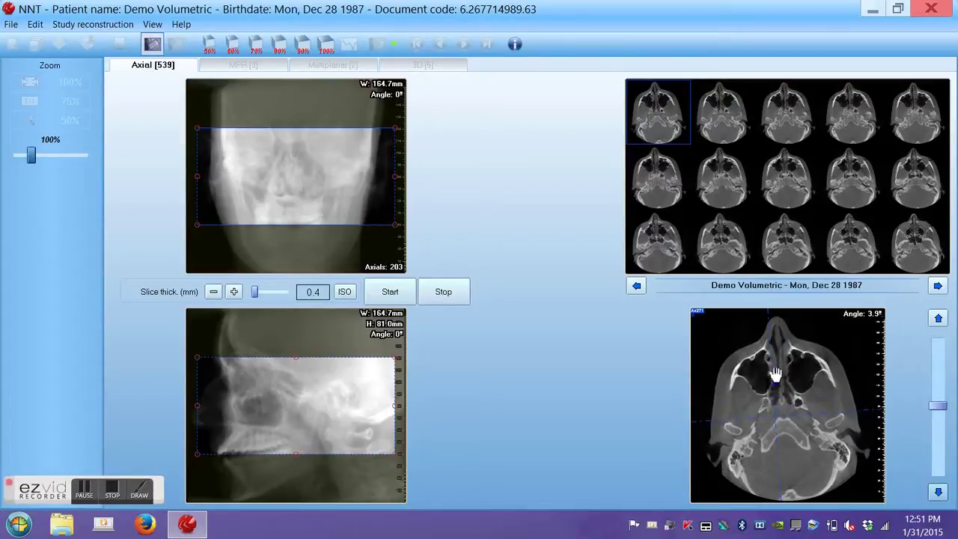
pyautogui.moveTo(776, 374); pyautogui.dragTo(781, 383)
pyautogui.moveTo(783, 500); pyautogui.dragTo(790, 498)
pyautogui.moveTo(785, 380); pyautogui.dragTo(781, 382)
# Tilt the lateral scout box to about 8.3° and the frontal box to about 2°
pyautogui.moveTo(397, 455); pyautogui.dragTo(399, 442)
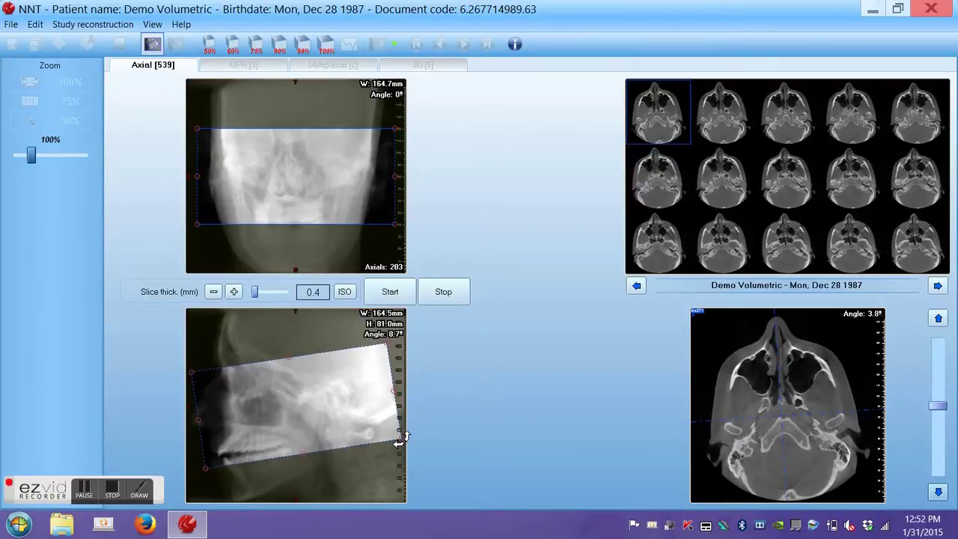
pyautogui.moveTo(399, 441); pyautogui.dragTo(397, 445)
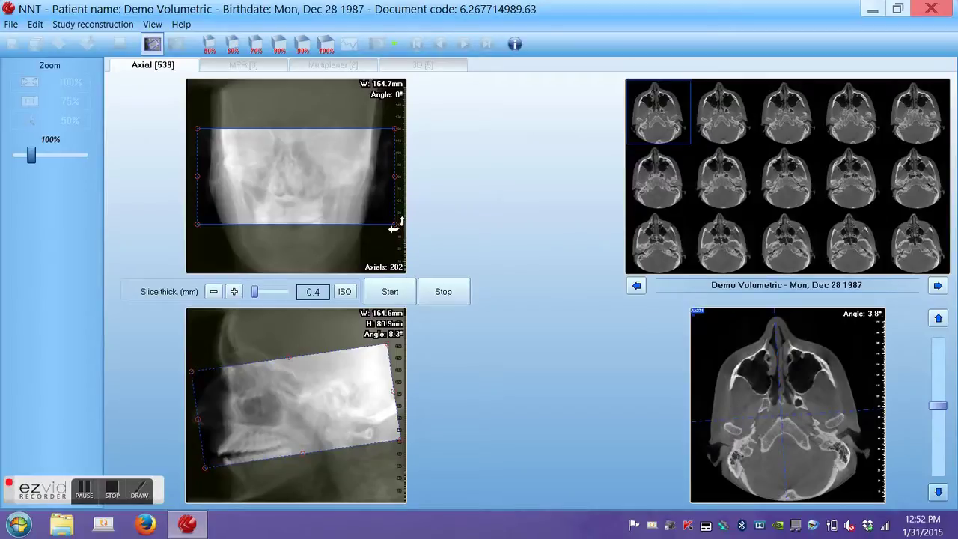
pyautogui.moveTo(394, 227); pyautogui.dragTo(393, 224)
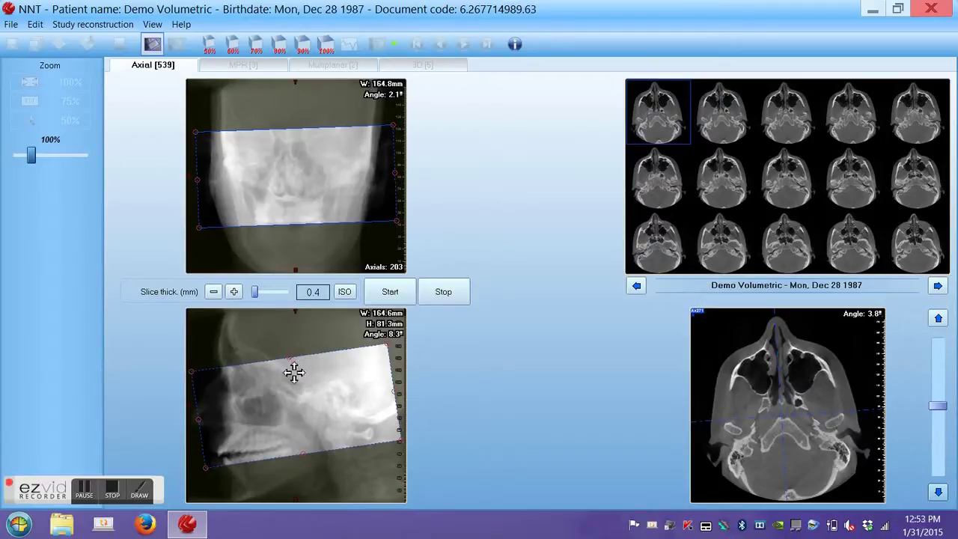
# Enlarge the lateral box to cover the whole head, about 186.7 × 159.5 mm
pyautogui.moveTo(291, 355); pyautogui.dragTo(284, 310)
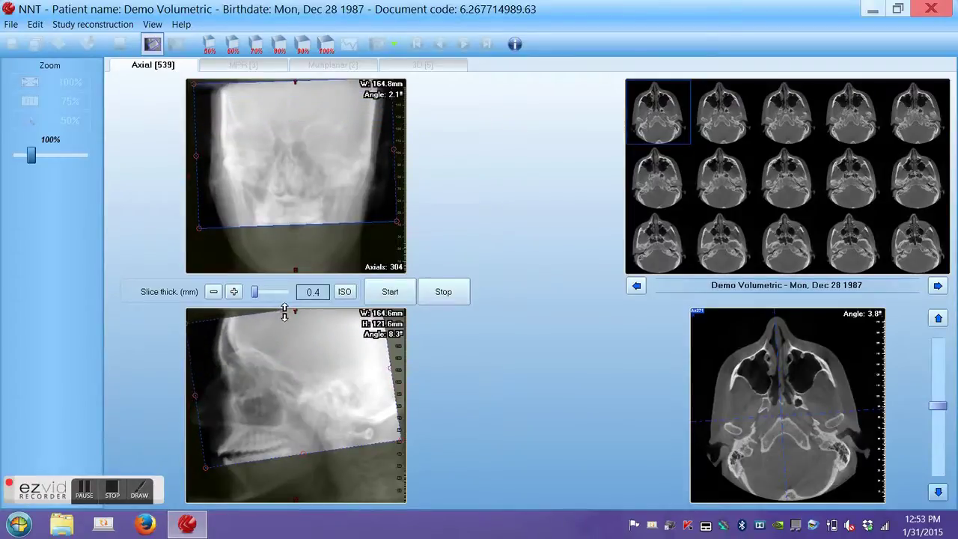
pyautogui.moveTo(391, 369); pyautogui.dragTo(405, 367)
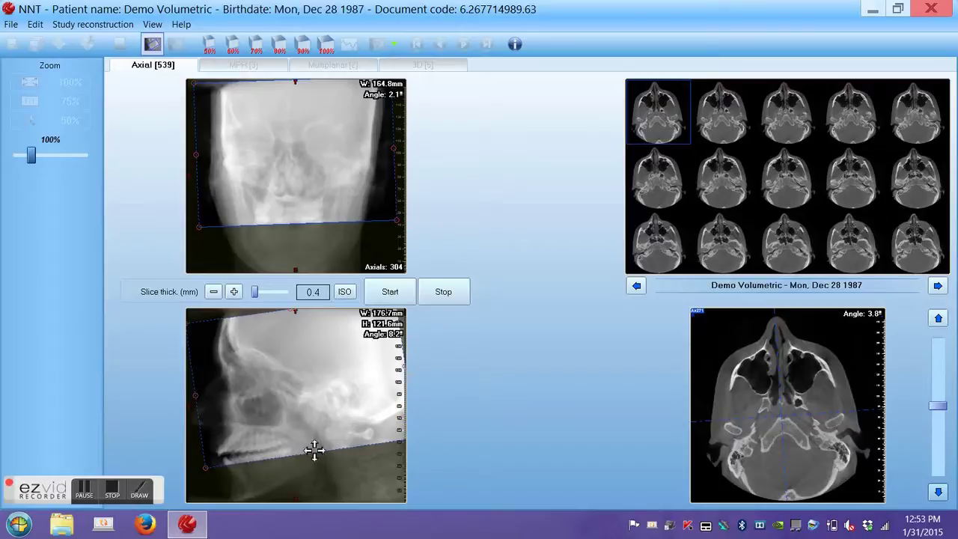
pyautogui.moveTo(315, 454); pyautogui.dragTo(318, 497)
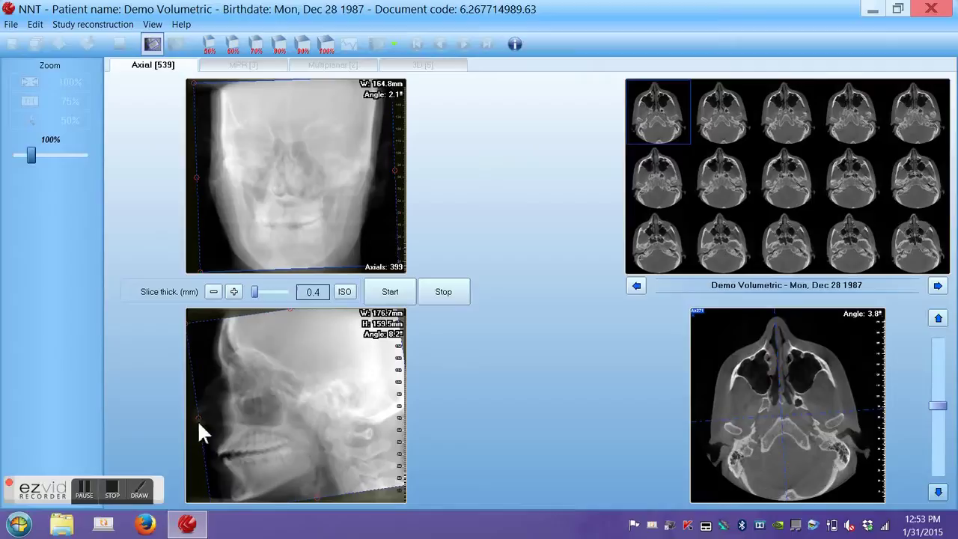
pyautogui.moveTo(199, 421); pyautogui.dragTo(189, 420)
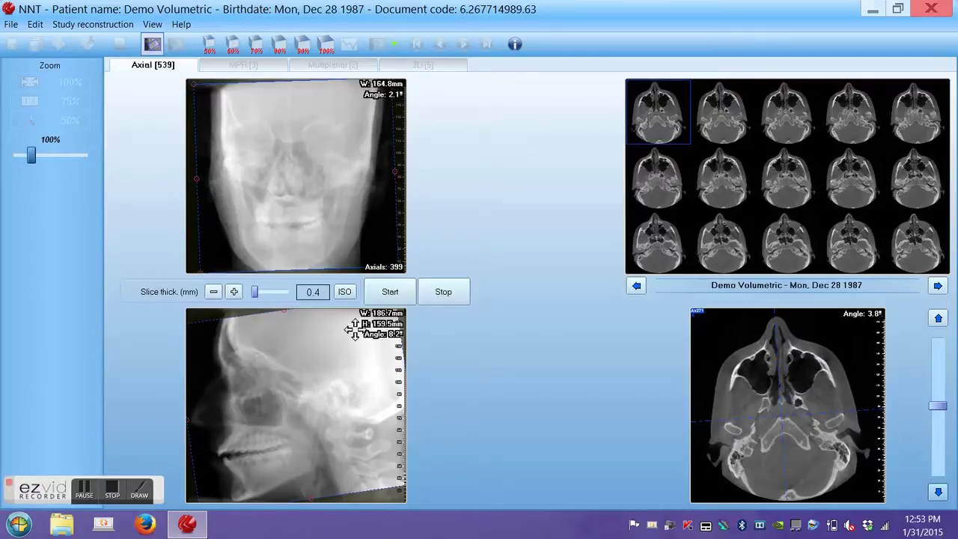
# Start the reconstruction and slightly increase the image sharpening
pyautogui.click(390, 292)
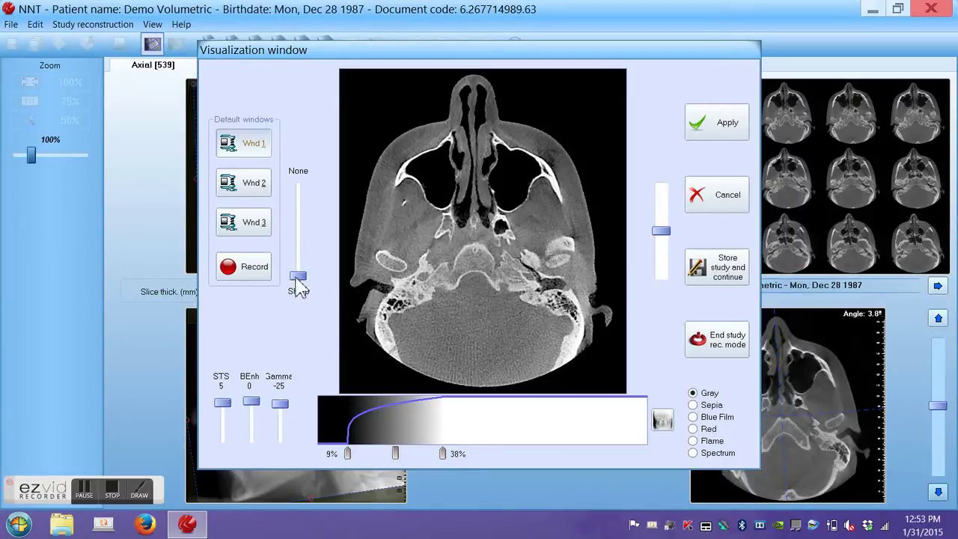
pyautogui.moveTo(298, 275); pyautogui.dragTo(299, 273)
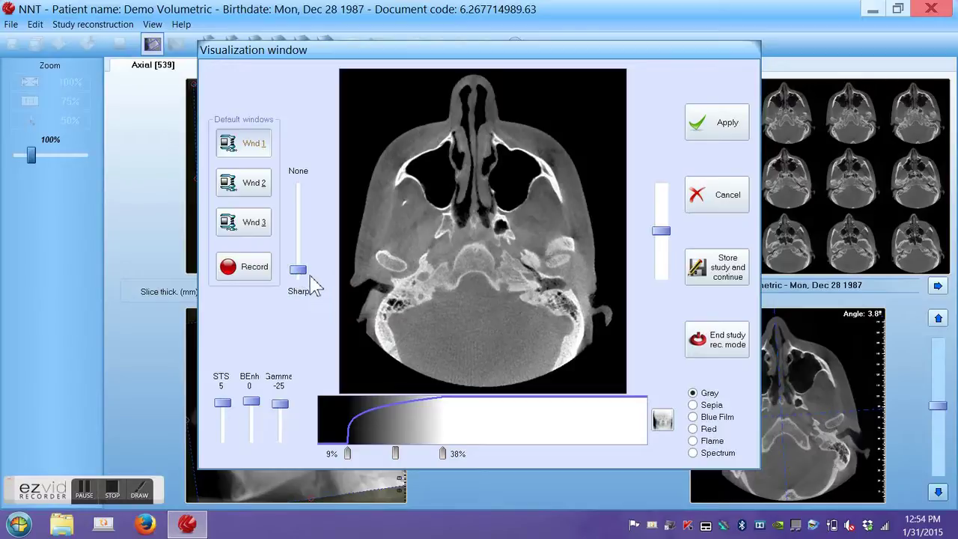
pyautogui.moveTo(303, 276); pyautogui.dragTo(303, 272)
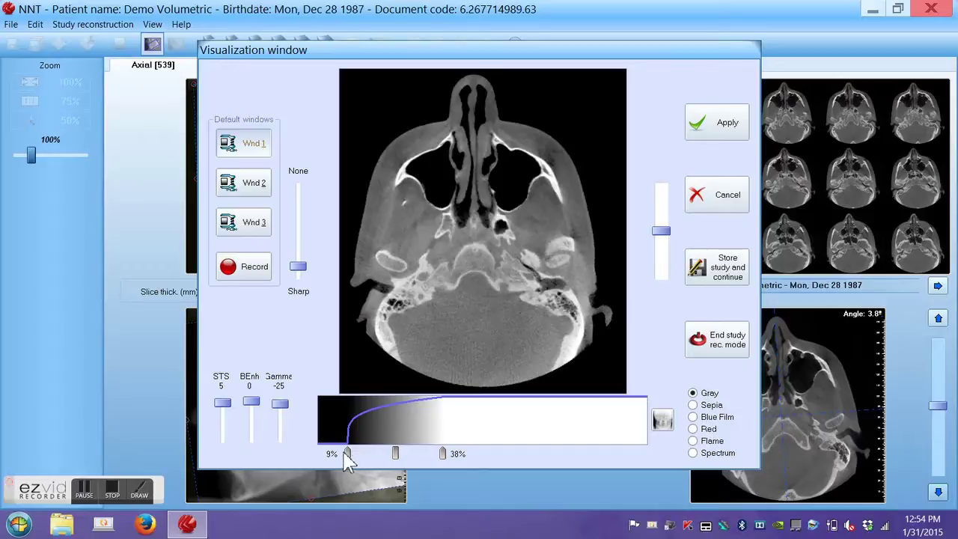
# Set the grey-level window from 9% to 37% and preview a slice through the teeth
pyautogui.moveTo(350, 458)
pyautogui.mouseDown()
pyautogui.moveTo(368, 462)
pyautogui.moveTo(354, 463)
pyautogui.mouseUp()
pyautogui.moveTo(452, 464)
pyautogui.mouseDown()
pyautogui.moveTo(471, 462)
pyautogui.moveTo(436, 464)
pyautogui.moveTo(444, 464)
pyautogui.mouseUp()
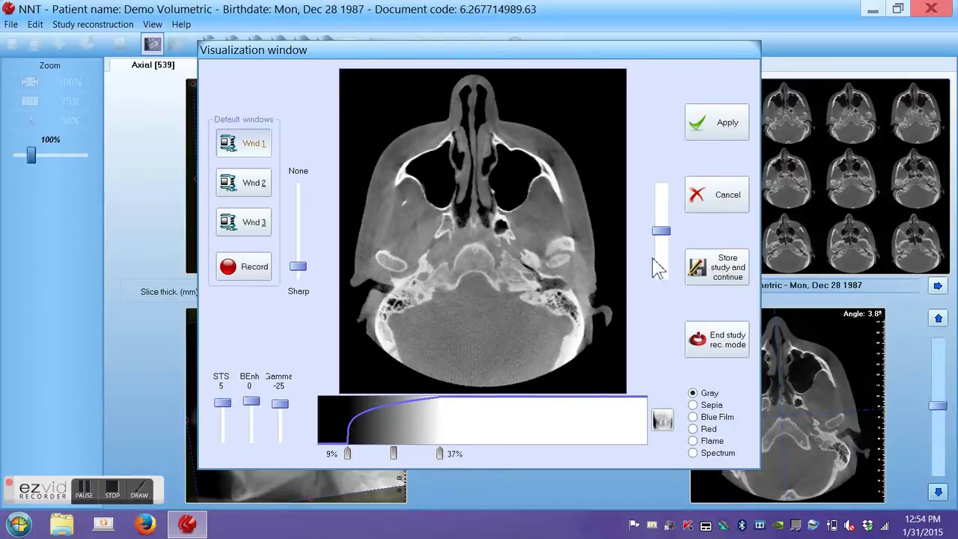
pyautogui.scroll(3, 669, 243)
pyautogui.moveTo(661, 213); pyautogui.dragTo(669, 243)
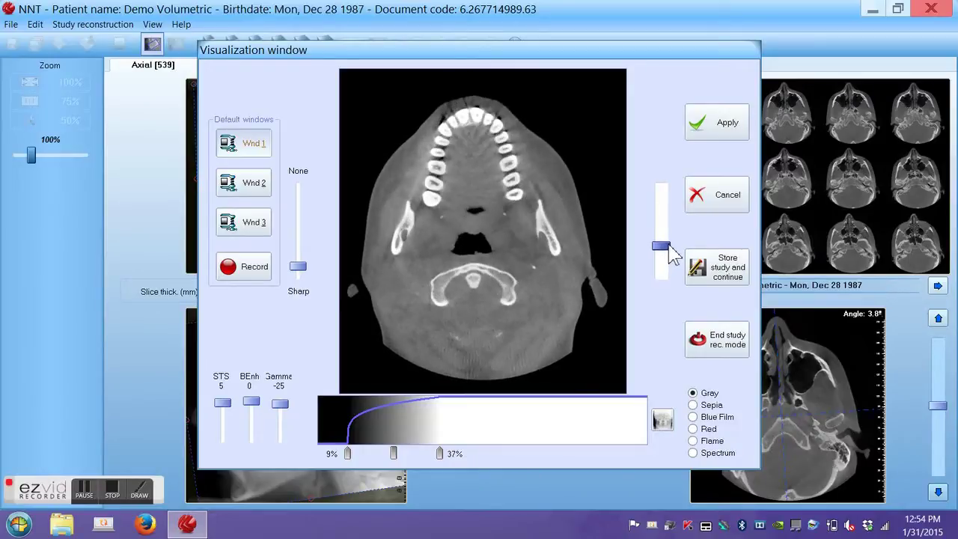
# Apply the settings and save the study with the label 'implant #20'
pyautogui.click(717, 126)
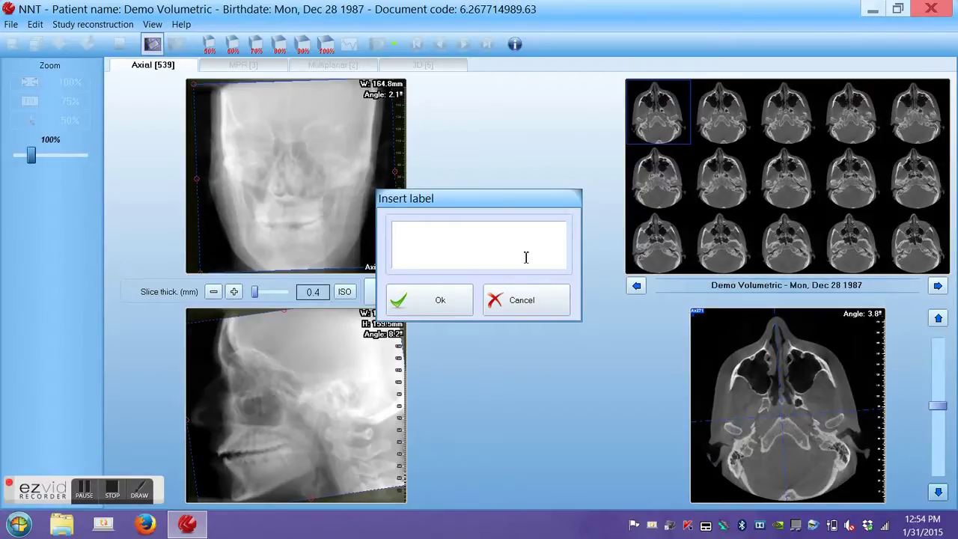
pyautogui.write('implant #20')
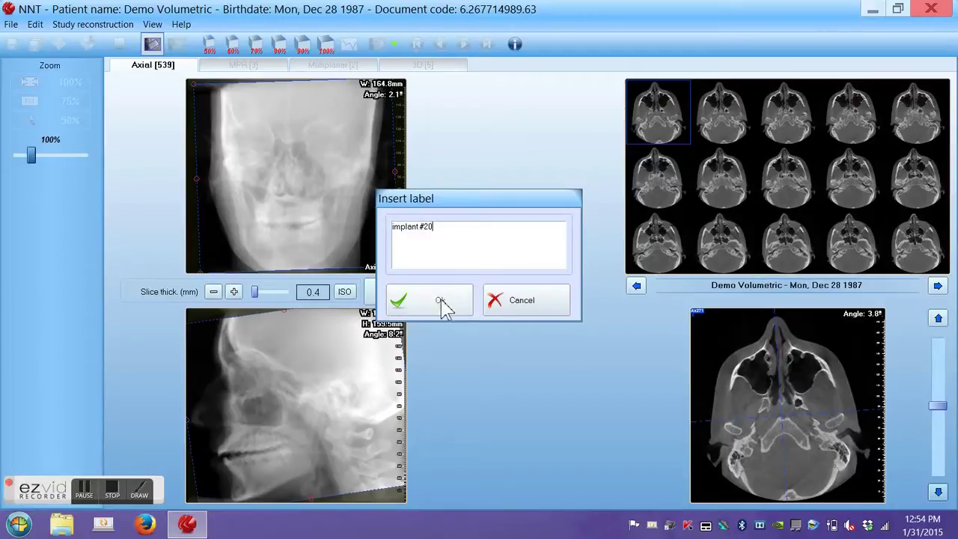
pyautogui.click(440, 301)
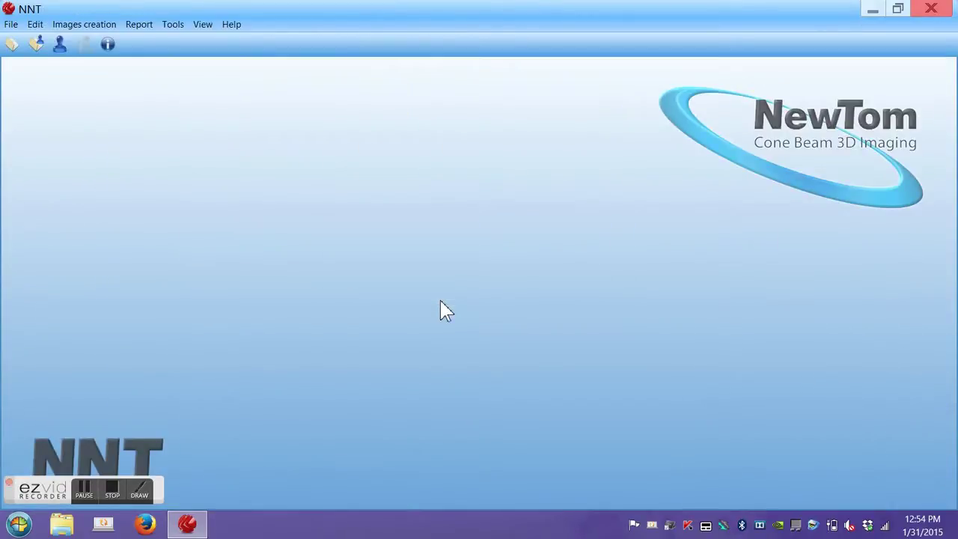